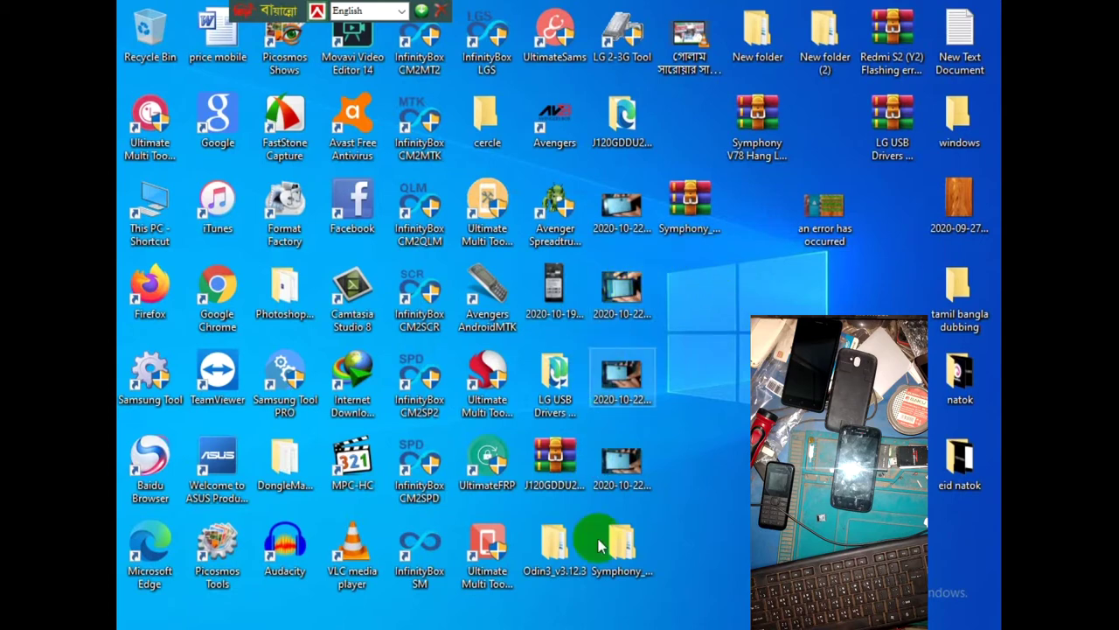
# Launch Flash_tool from the Flash Tool folder inside the Symphony W71i firmware folder on the desktop.
pyautogui.doubleClick(625, 549)
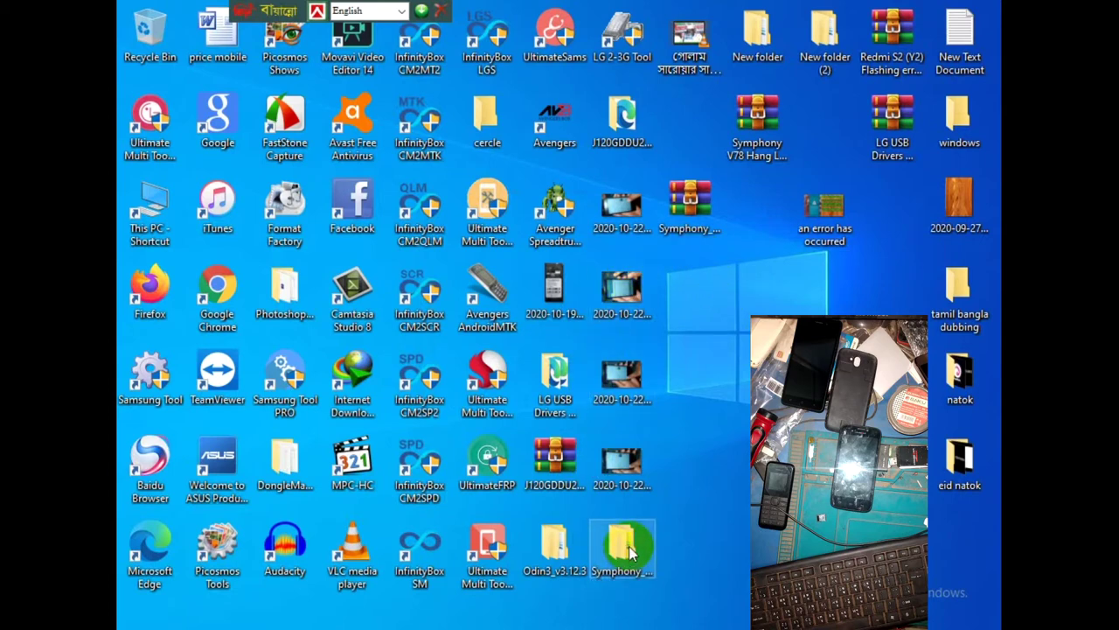
pyautogui.doubleClick(415, 202)
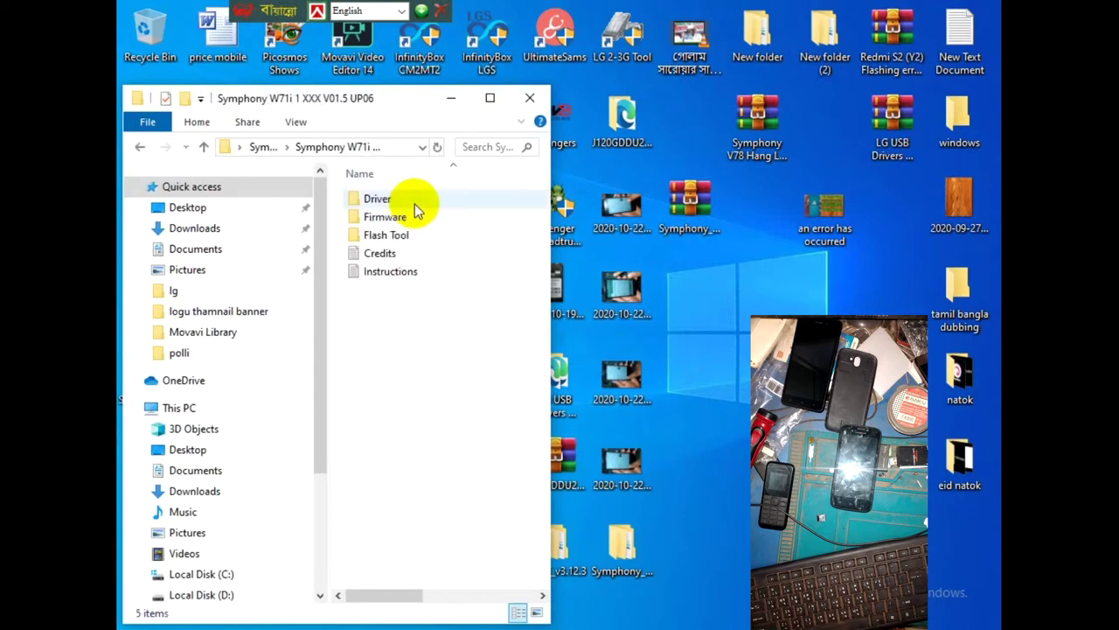
pyautogui.click(399, 236)
pyautogui.doubleClick(399, 236)
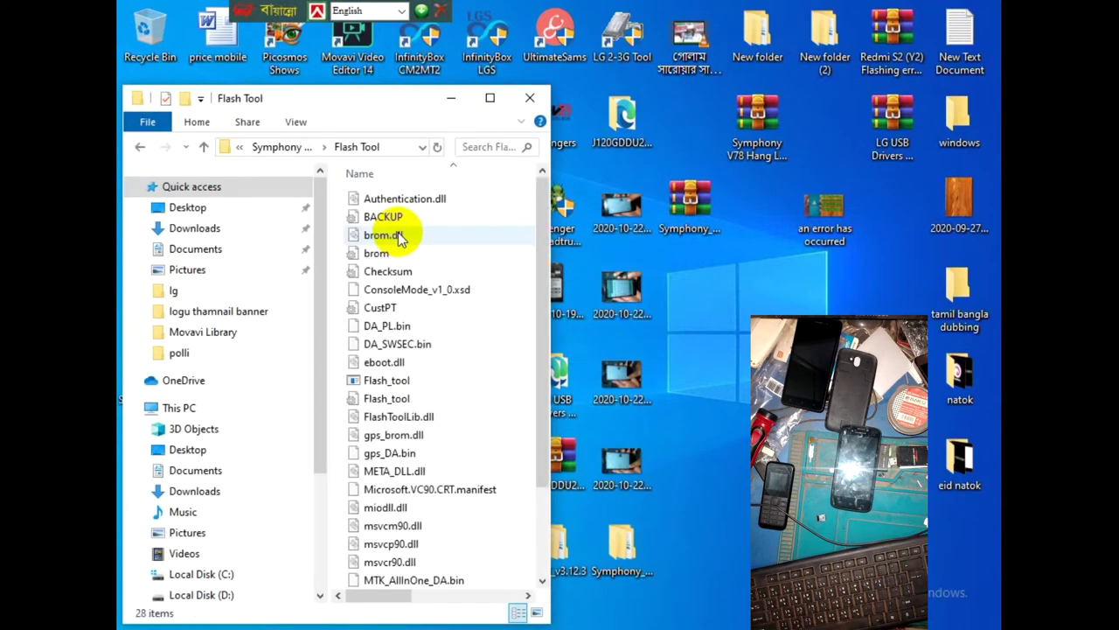
pyautogui.scroll(-2, 411, 289)
pyautogui.click(409, 289)
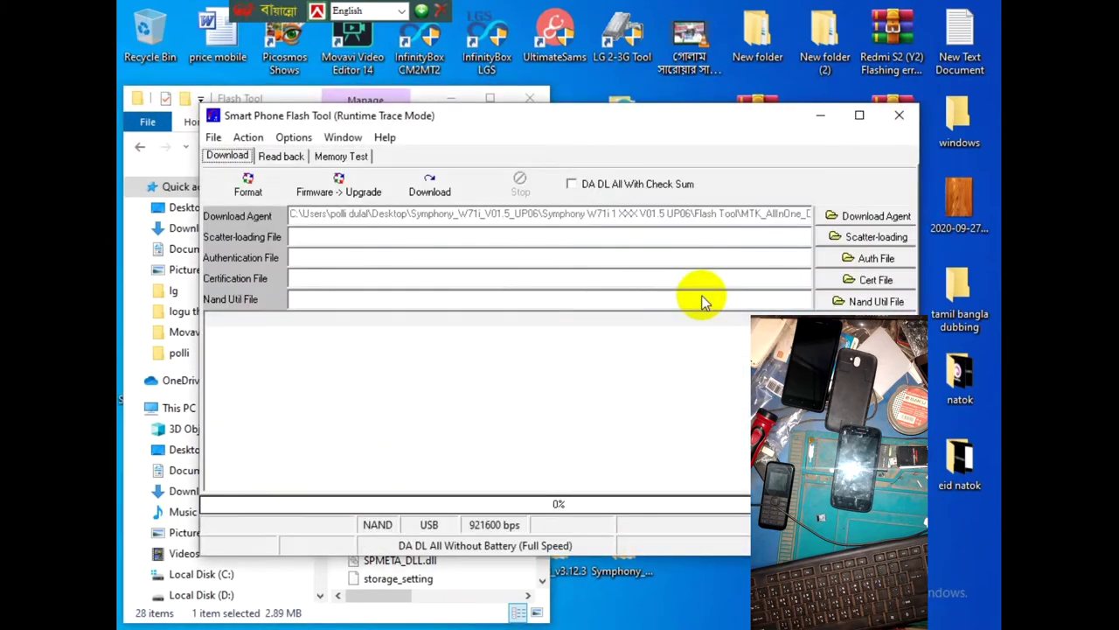
# Load the MT6572 Android scatter file from the Symphony W71i Firmware folder and try to flash it to the phone with Download.
pyautogui.click(867, 238)
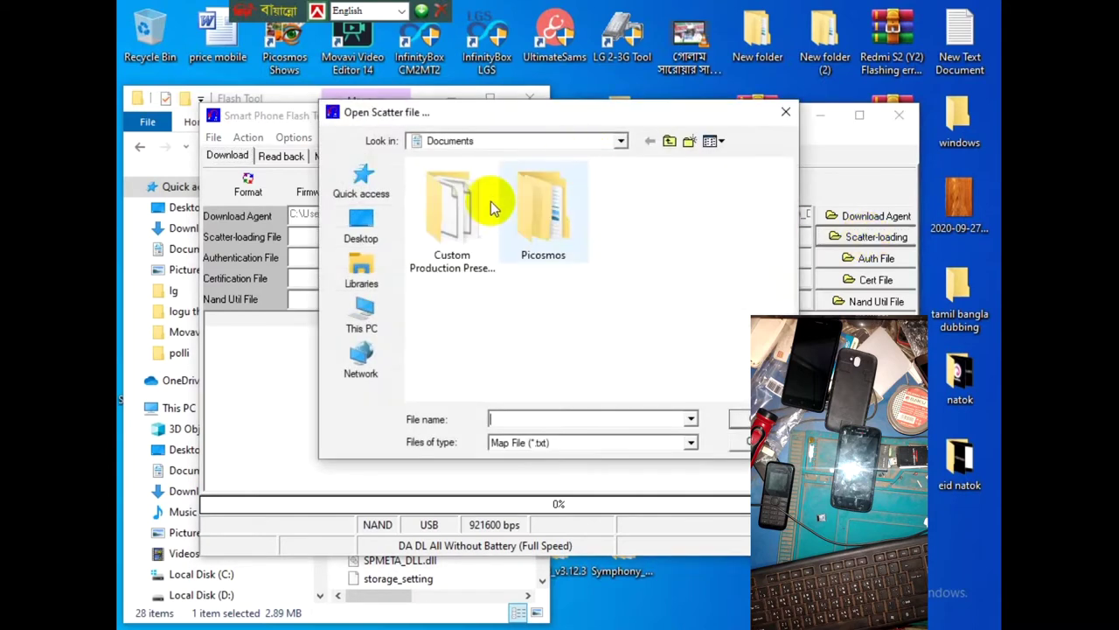
pyautogui.click(361, 225)
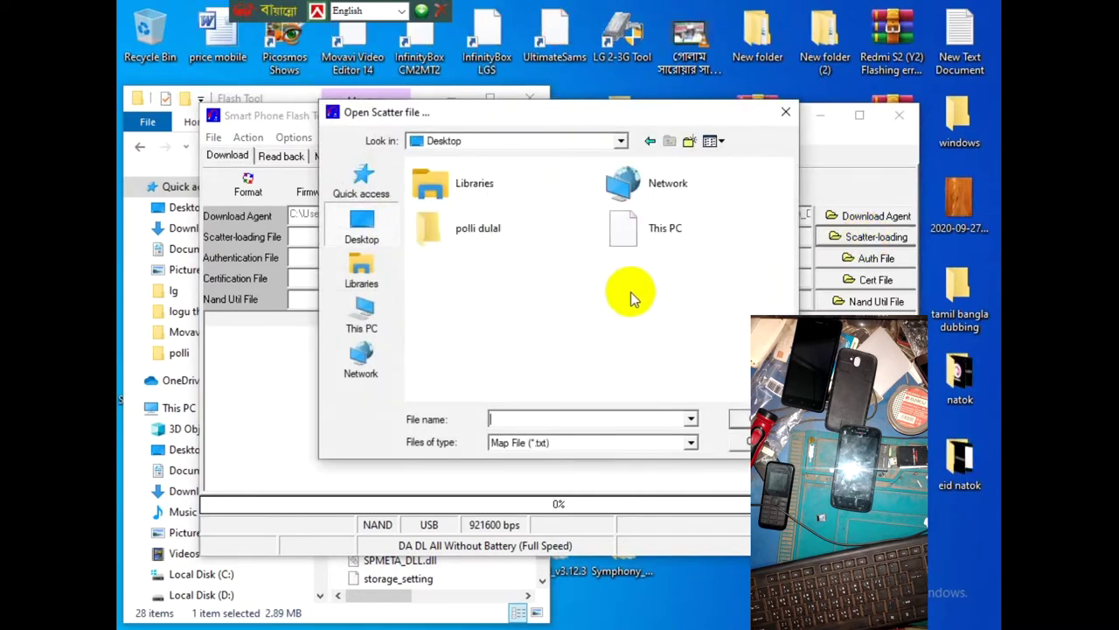
pyautogui.scroll(-10, 632, 294)
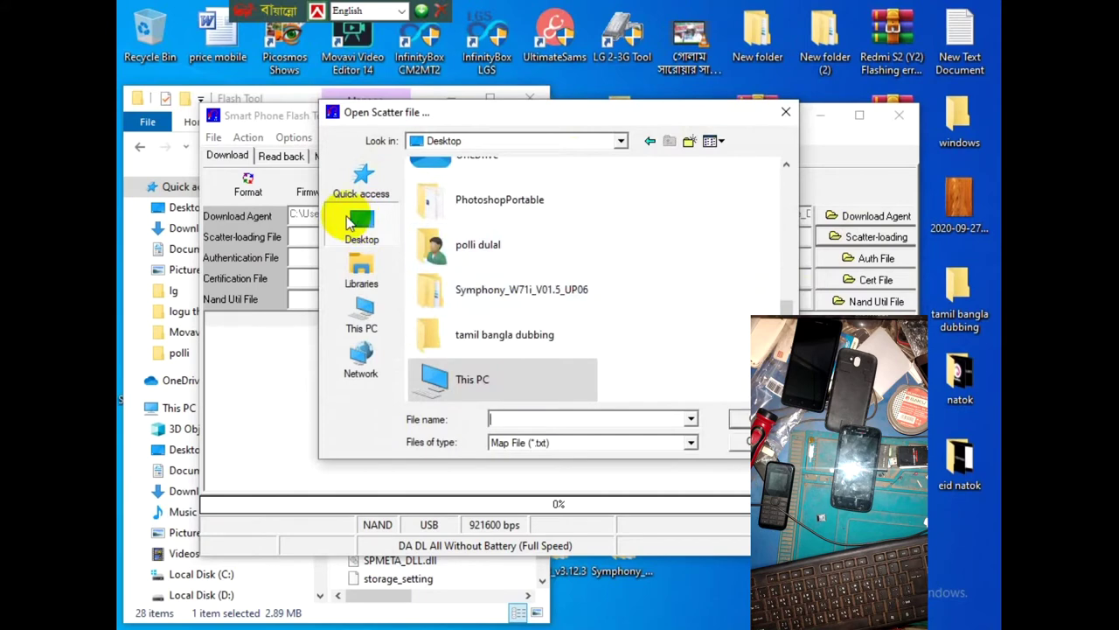
pyautogui.click(621, 253)
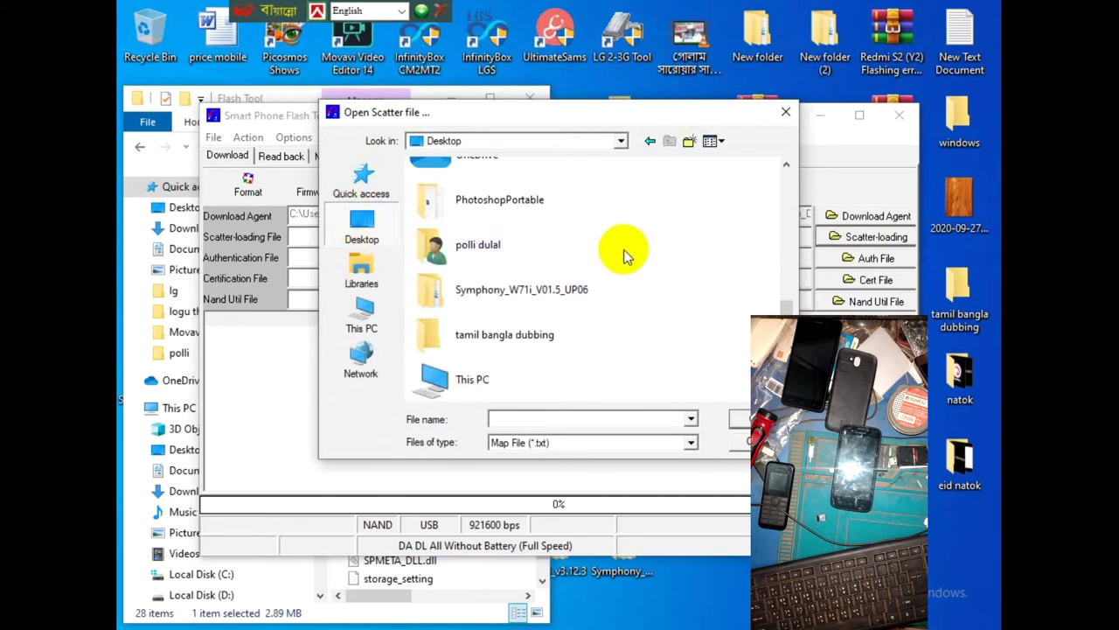
pyautogui.doubleClick(538, 290)
pyautogui.doubleClick(513, 187)
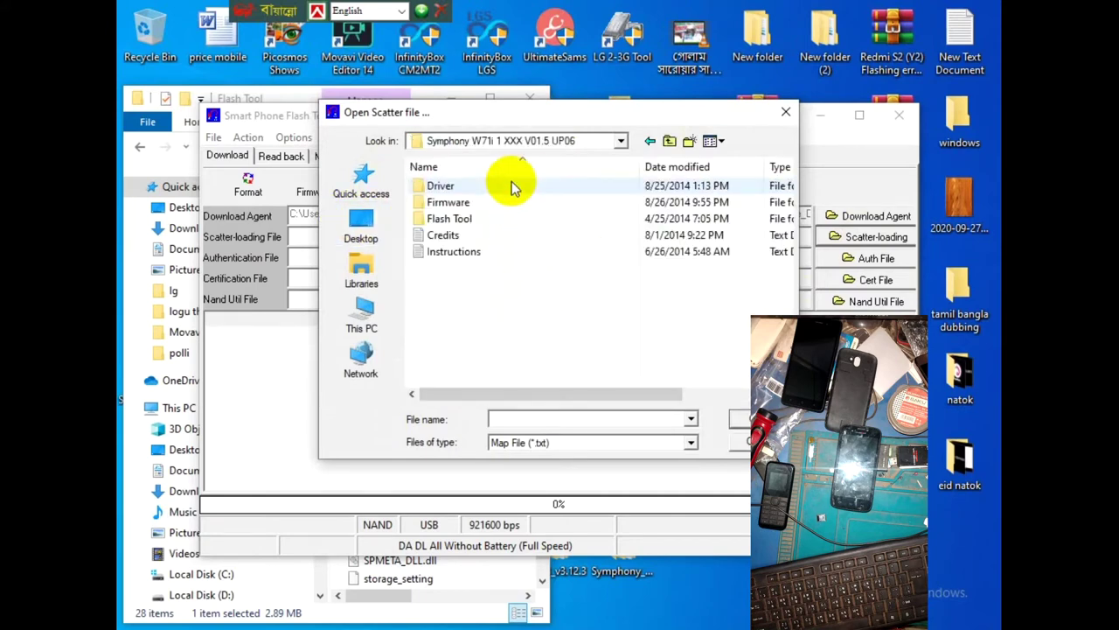
pyautogui.doubleClick(467, 204)
pyautogui.click(471, 206)
pyautogui.doubleClick(471, 206)
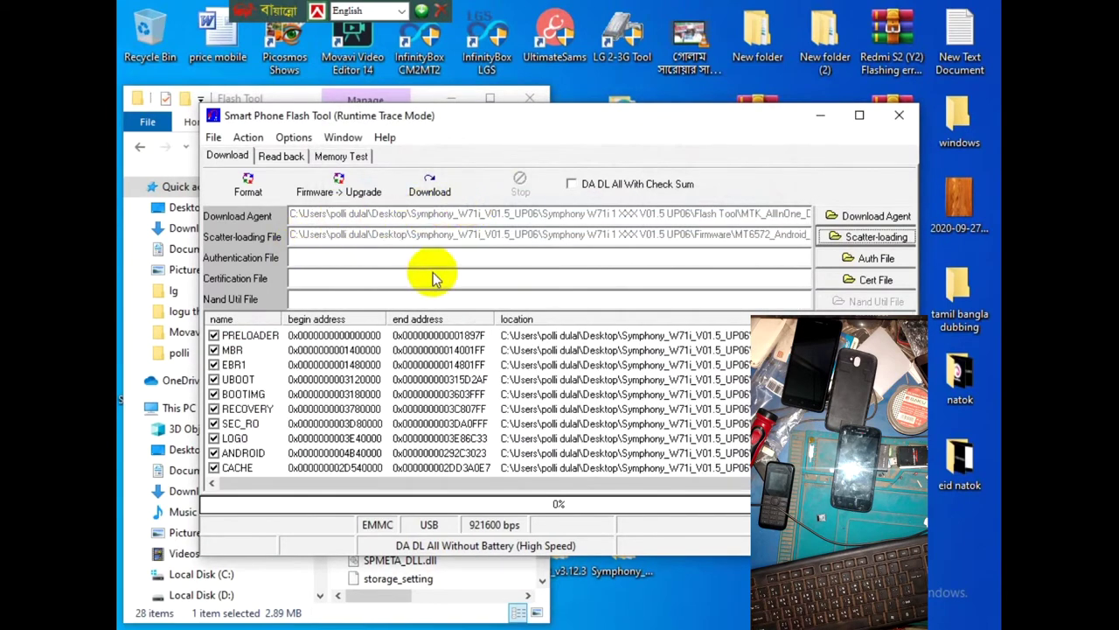
pyautogui.click(432, 188)
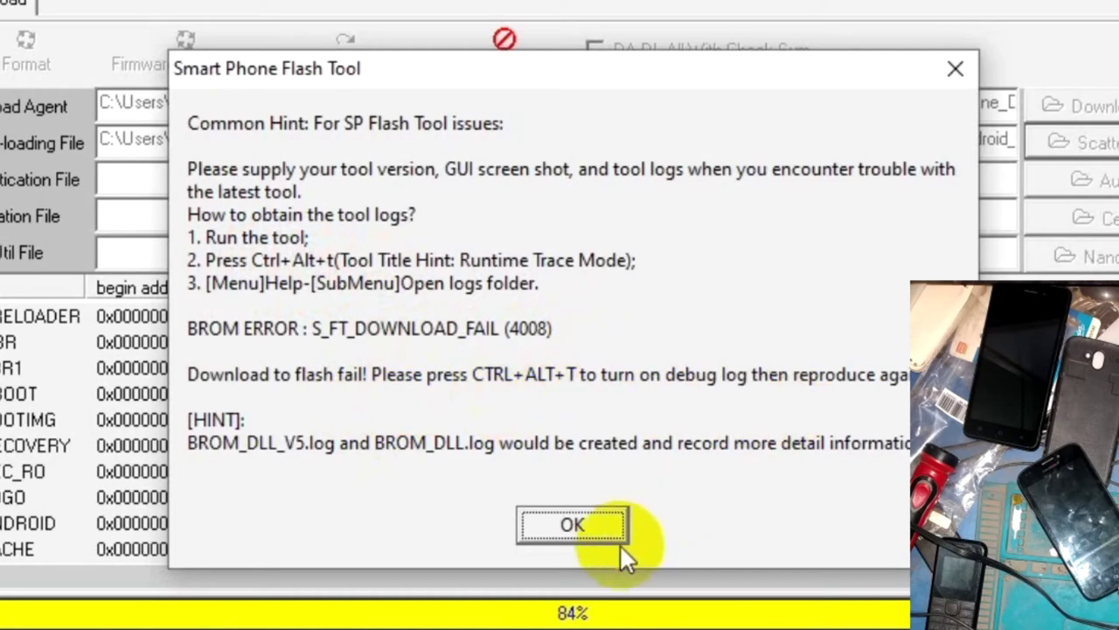
pyautogui.click(576, 523)
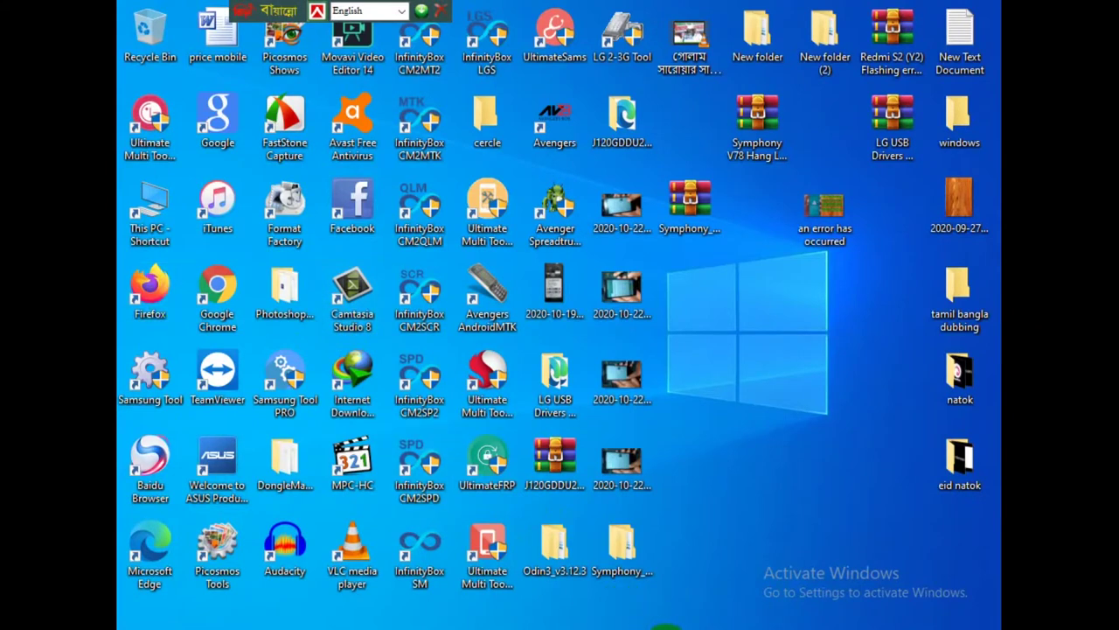
# Open a new Firefox window ready for a web search.
pyautogui.moveTo(669, 626)
pyautogui.click(161, 278)
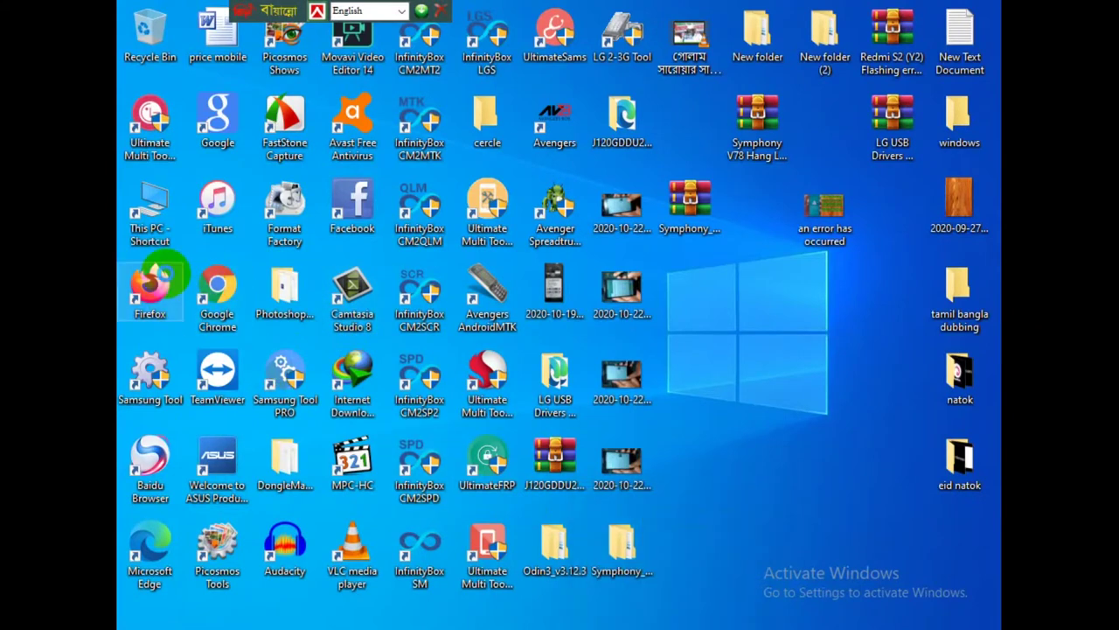
pyautogui.rightClick(161, 278)
pyautogui.click(690, 200)
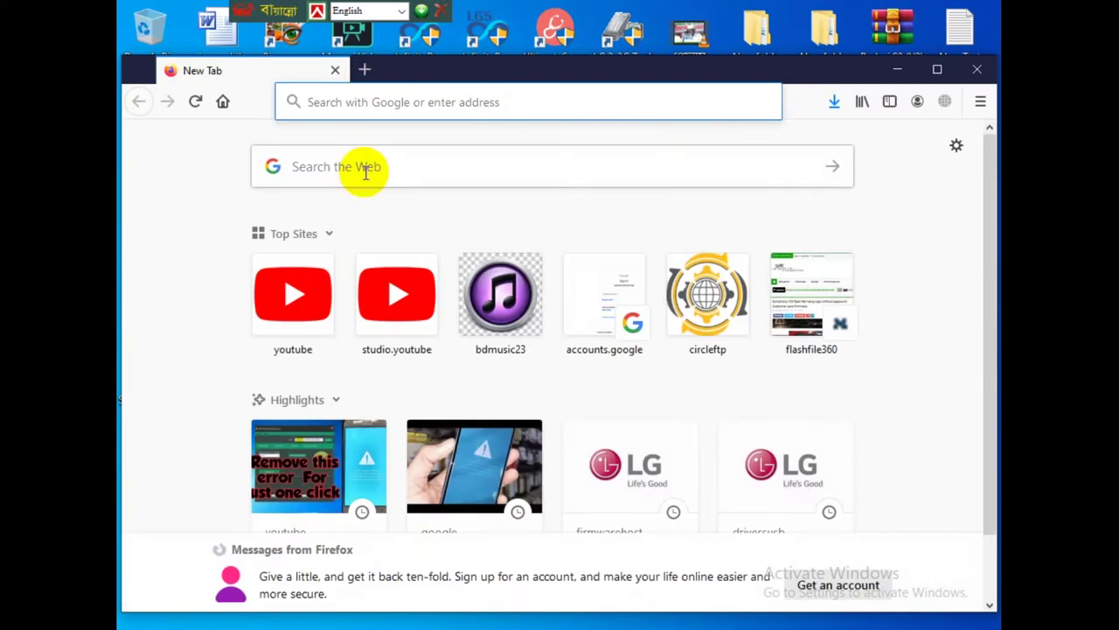
pyautogui.click(366, 170)
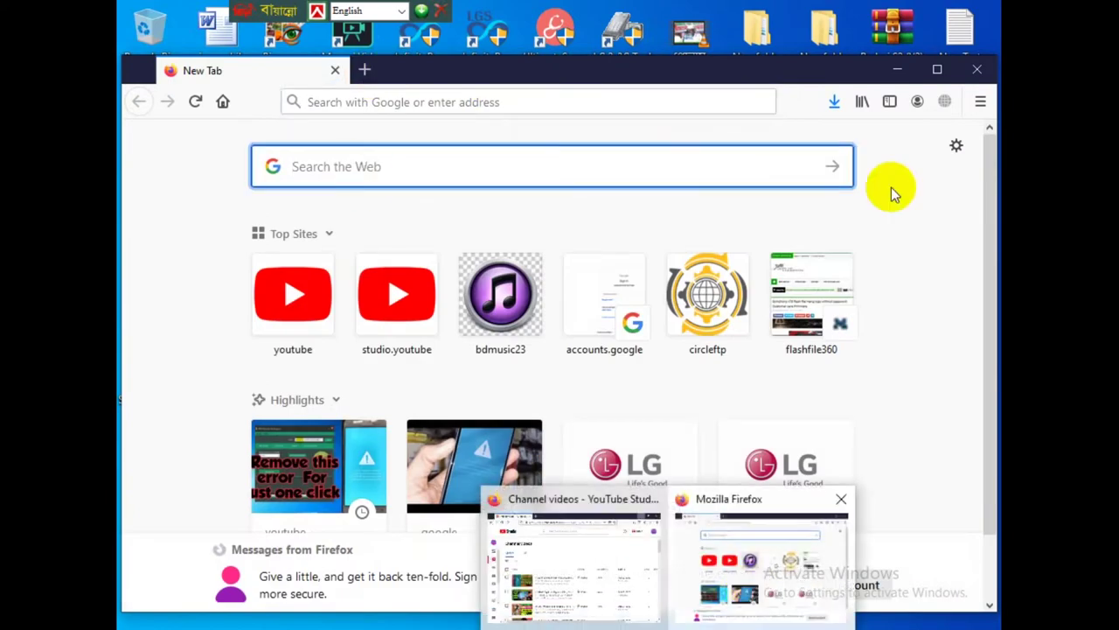
# Copy the name of the Flash Tool folder inside the Symphony W71i firmware folder.
pyautogui.click(897, 69)
pyautogui.doubleClick(647, 569)
pyautogui.doubleClick(416, 195)
pyautogui.doubleClick(406, 232)
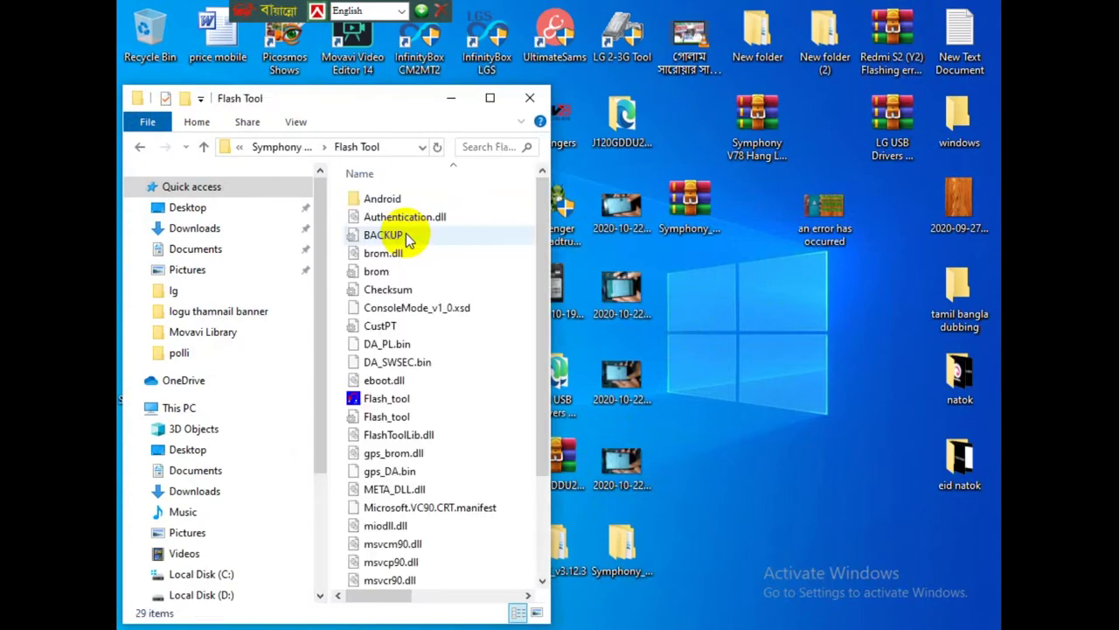
pyautogui.click(203, 147)
pyautogui.rightClick(408, 233)
pyautogui.click(457, 583)
pyautogui.rightClick(419, 234)
pyautogui.click(444, 292)
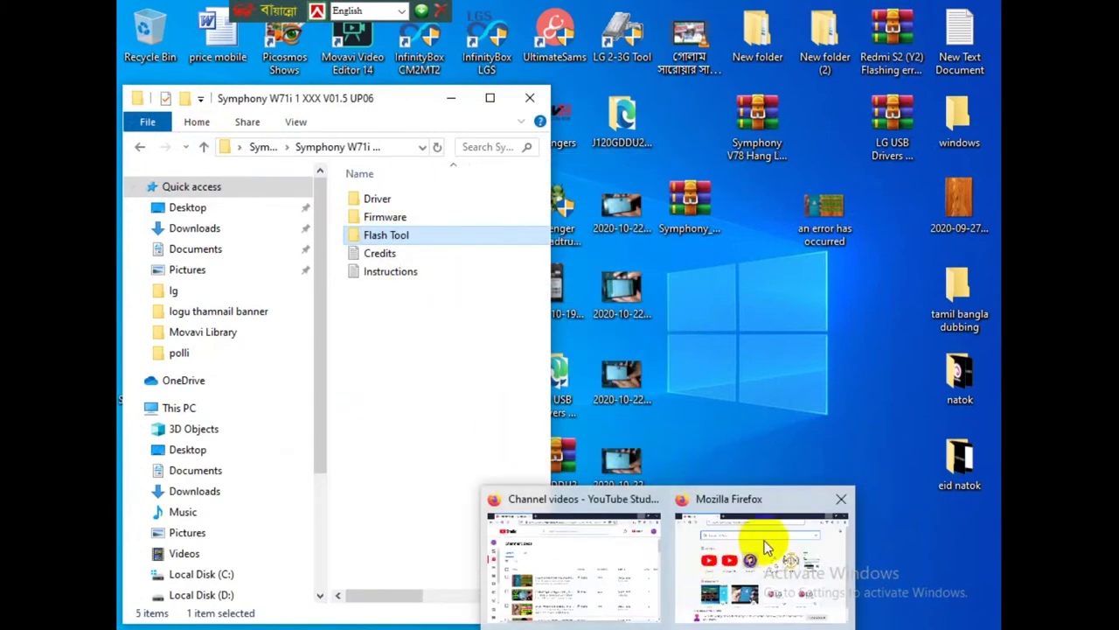
# Switch back to Firefox and search the web for "Flash Tool" using the copied folder name.
pyautogui.click(757, 544)
pyautogui.click(388, 170)
pyautogui.hotkey('ctrl', 'v')
pyautogui.click(835, 166)
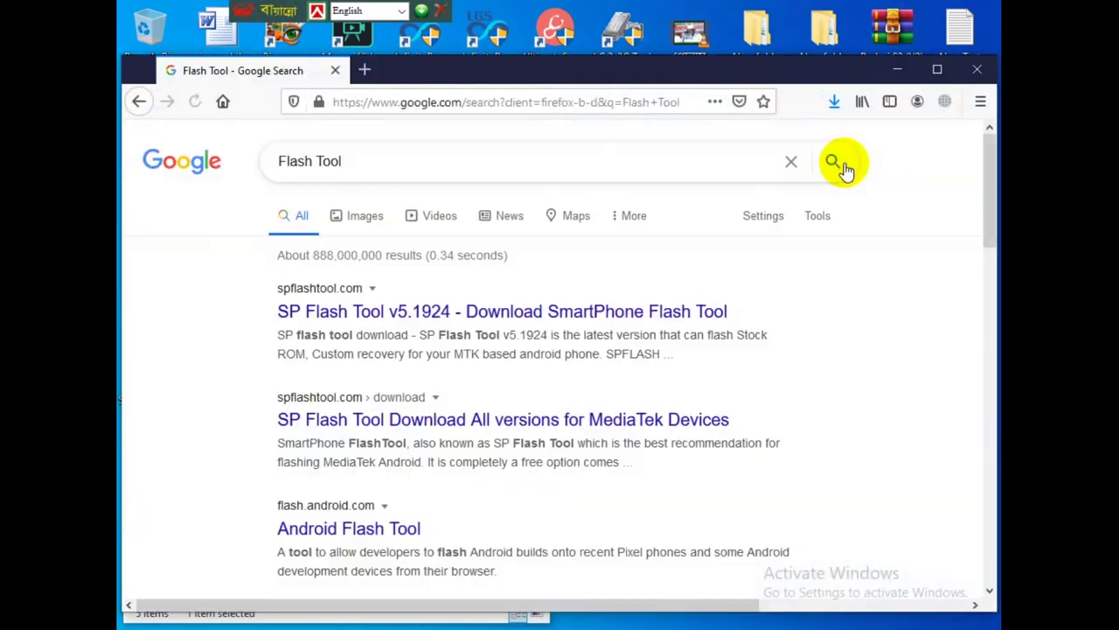
# Extend the search to "flash tool upgrade download" using the suggested query.
pyautogui.click(394, 169)
pyautogui.write('u')
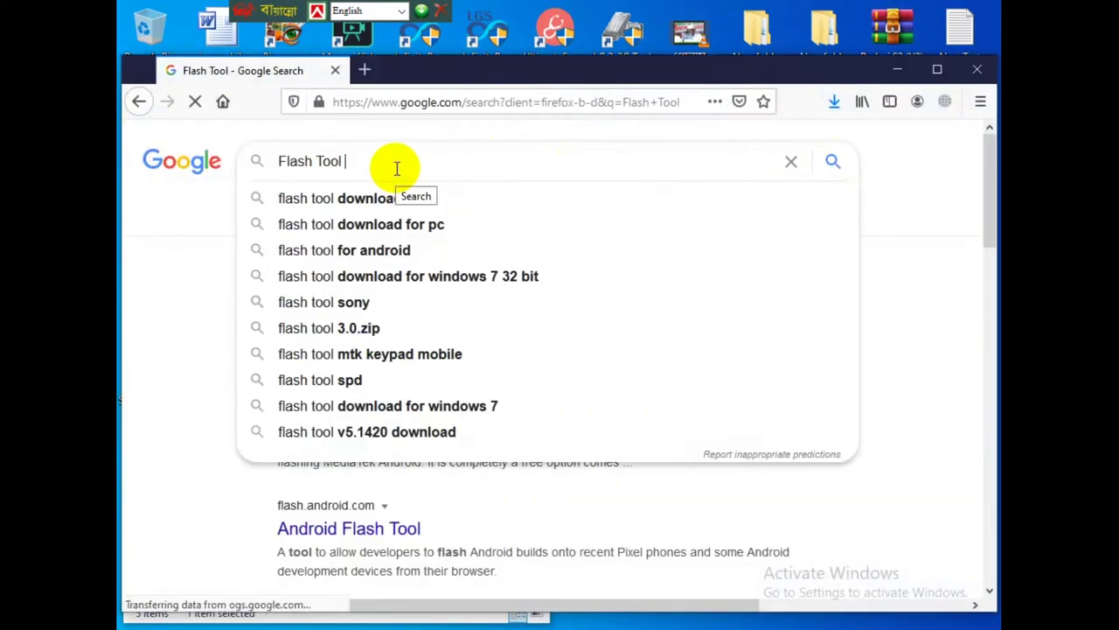
pyautogui.write('p')
pyautogui.click(528, 201)
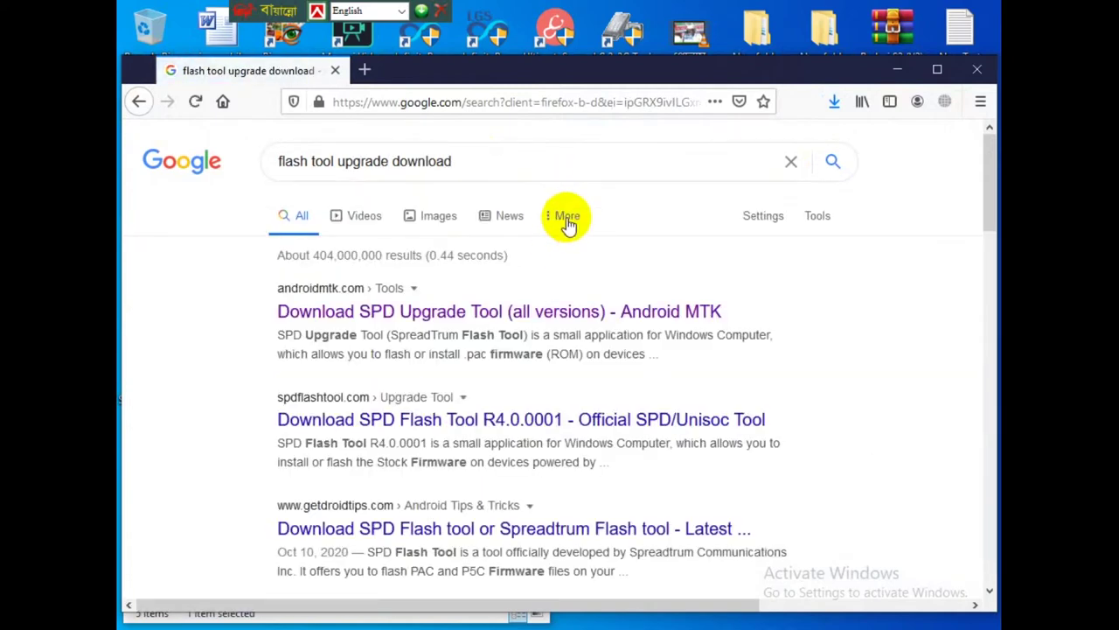
# Shorten the query to "flash tool" and run the search again.
pyautogui.click(473, 160)
pyautogui.press('BackSpace')
pyautogui.press('BackSpace')
pyautogui.press('BackSpace')
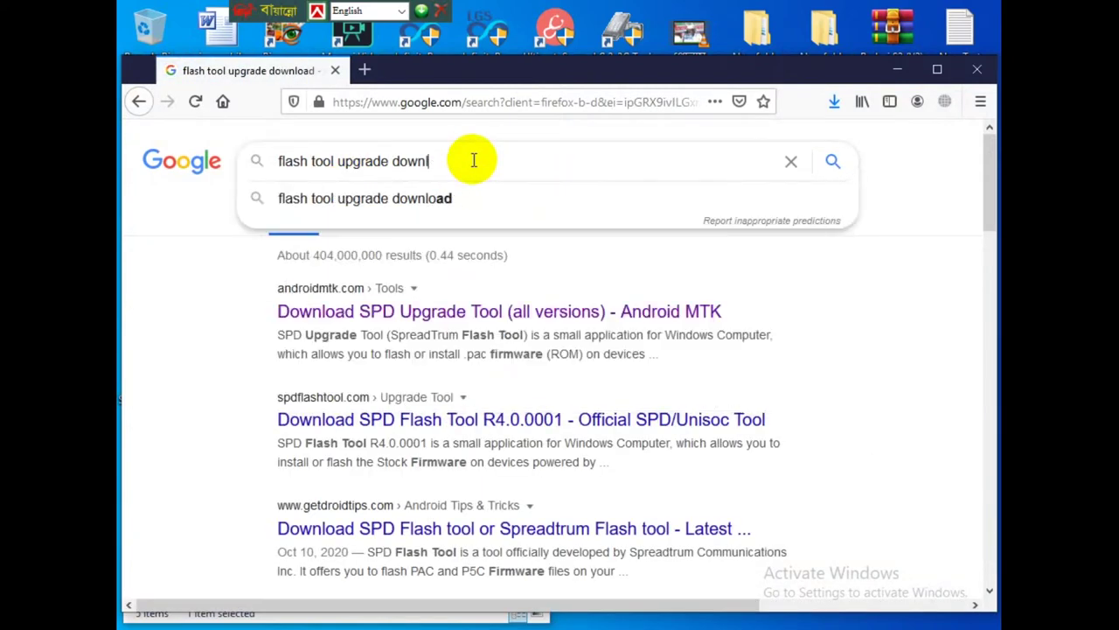
pyautogui.press('BackSpace')
pyautogui.press('BackSpace')
pyautogui.press('BackSpace')
pyautogui.press('BackSpace')
pyautogui.press('BackSpace')
pyautogui.press('BackSpace')
pyautogui.press('BackSpace')
pyautogui.press('BackSpace')
pyautogui.press('BackSpace')
pyautogui.press('BackSpace')
pyautogui.press('BackSpace')
pyautogui.press('BackSpace')
pyautogui.press('BackSpace')
pyautogui.press('Return')
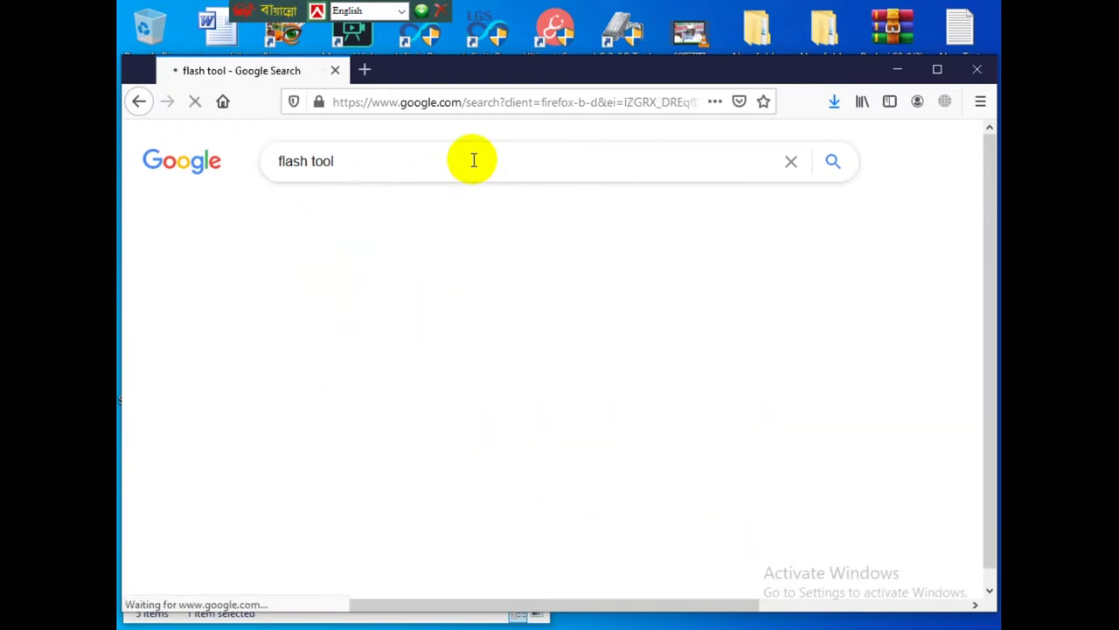
# Open the SP Flash Tool v5.1924 result from spflashtool.com in a new tab, view the page and close it.
pyautogui.rightClick(425, 302)
pyautogui.click(489, 312)
pyautogui.scroll(-1, 848, 381)
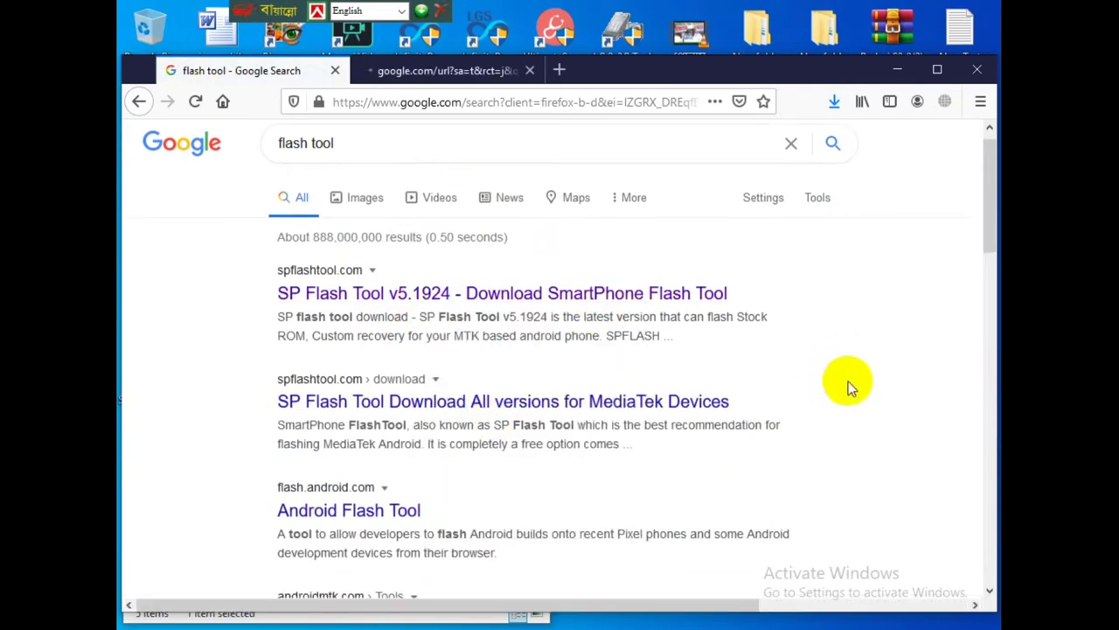
pyautogui.click(446, 70)
pyautogui.doubleClick(761, 70)
pyautogui.scroll(-5, 565, 312)
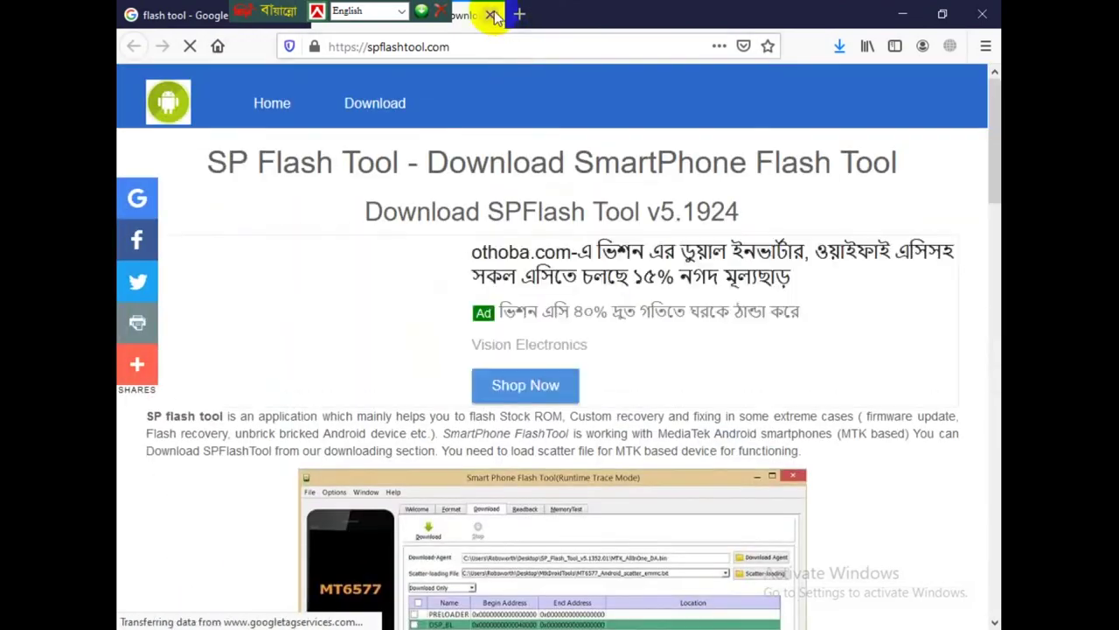
pyautogui.click(490, 14)
pyautogui.click(903, 14)
# Launch flash_tool from the SP_Flash_Tool-5.1916_Win folder, found in "software flas" > "flash tools" on drive G.
pyautogui.click(530, 98)
pyautogui.doubleClick(488, 260)
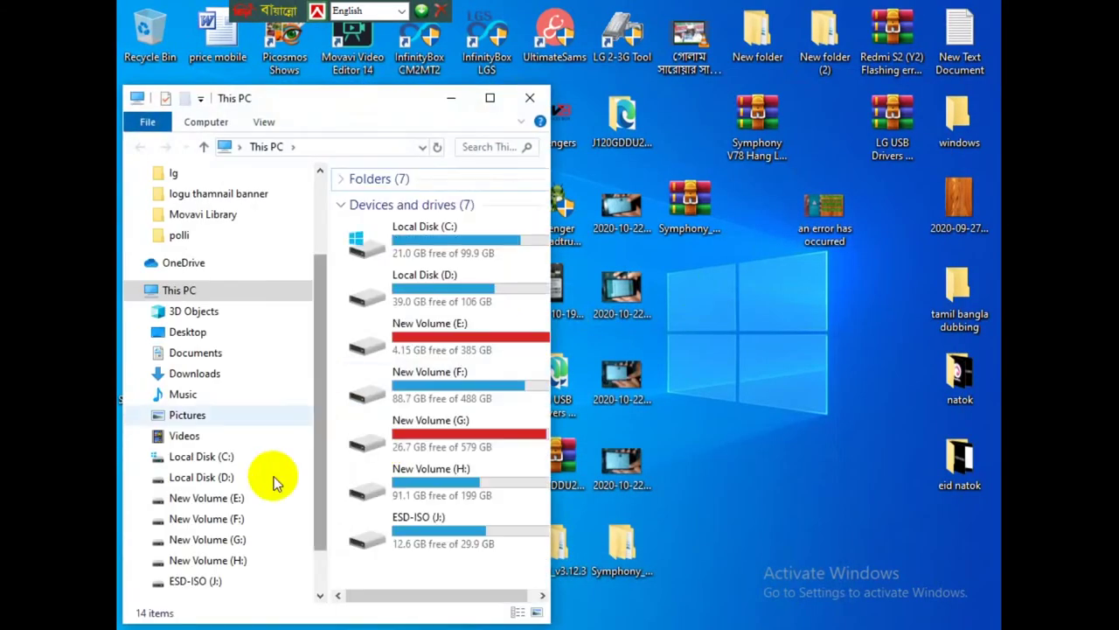
pyautogui.click(254, 520)
pyautogui.click(250, 539)
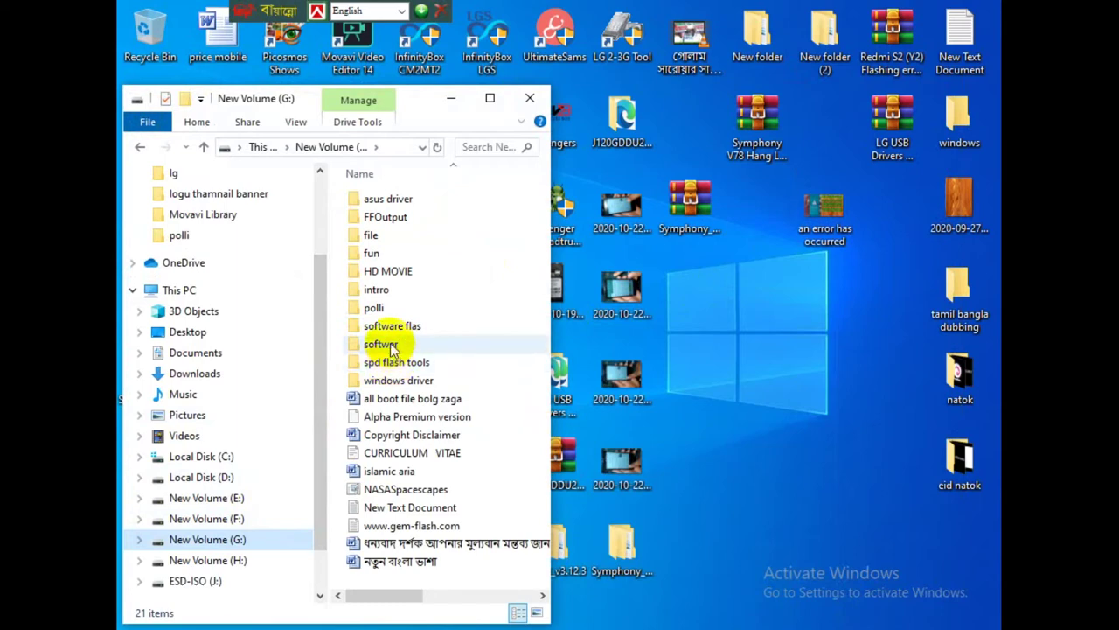
pyautogui.doubleClick(385, 345)
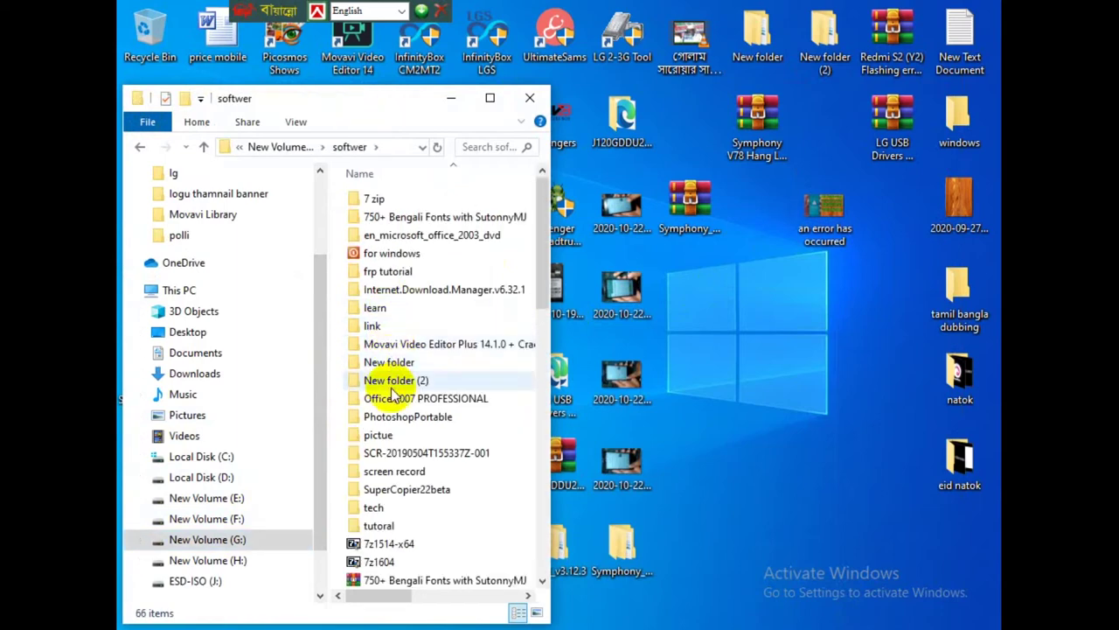
pyautogui.click(203, 146)
pyautogui.doubleClick(382, 323)
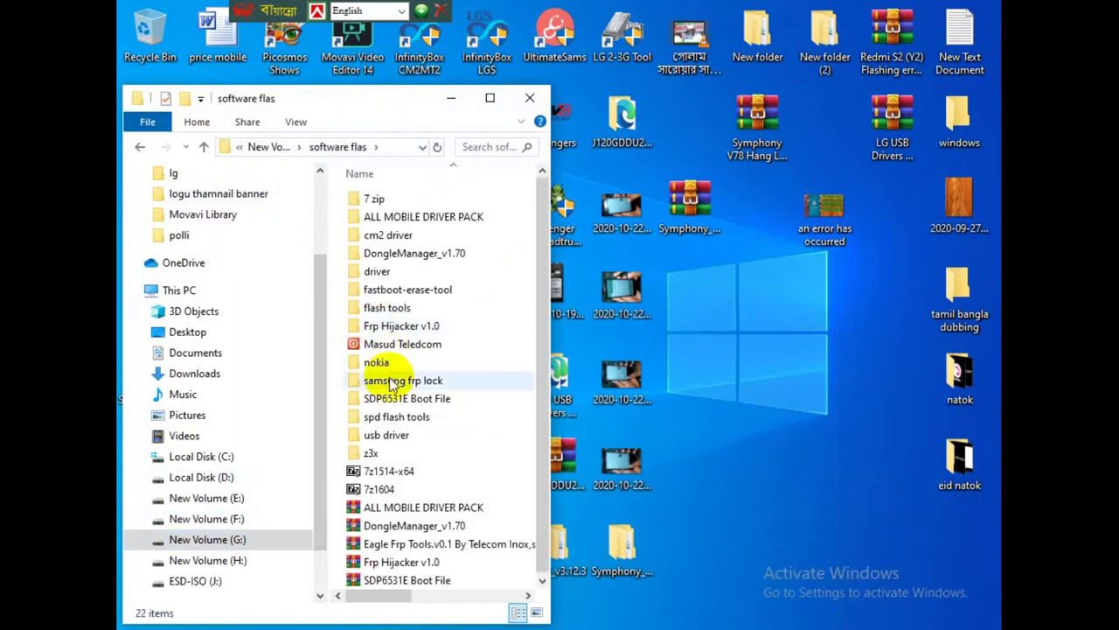
pyautogui.doubleClick(386, 307)
pyautogui.doubleClick(393, 306)
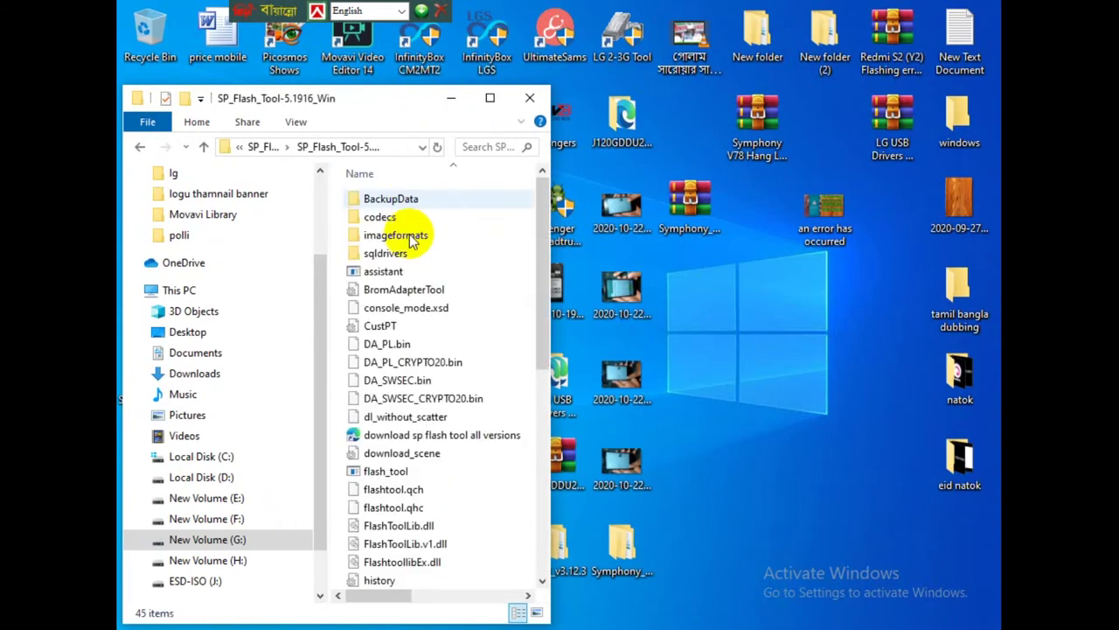
pyautogui.scroll(-2, 398, 289)
pyautogui.click(389, 378)
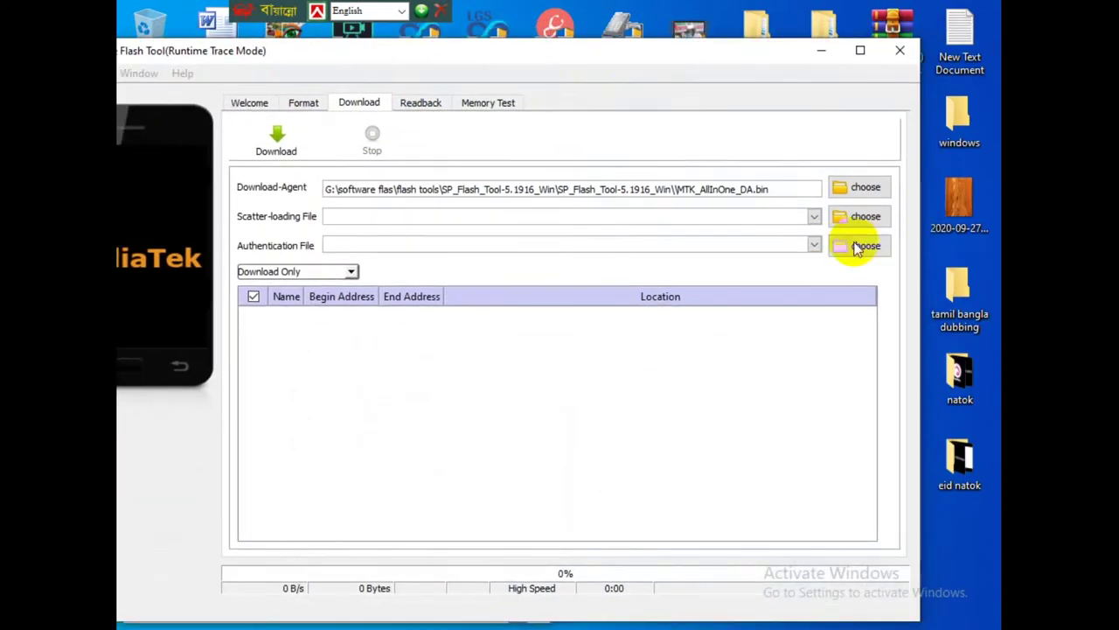
# Load the MT6572 Android scatter file from the Symphony W71i Firmware folder on the desktop into the newer flash tool.
pyautogui.click(861, 216)
pyautogui.click(188, 178)
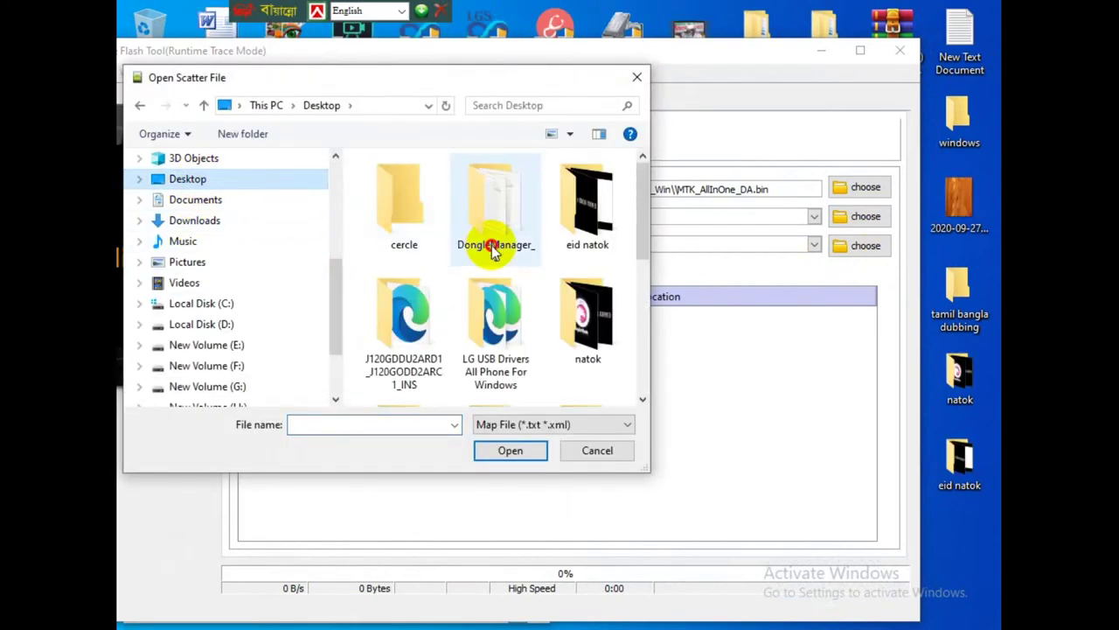
pyautogui.scroll(-3, 491, 245)
pyautogui.doubleClick(492, 251)
pyautogui.doubleClick(442, 185)
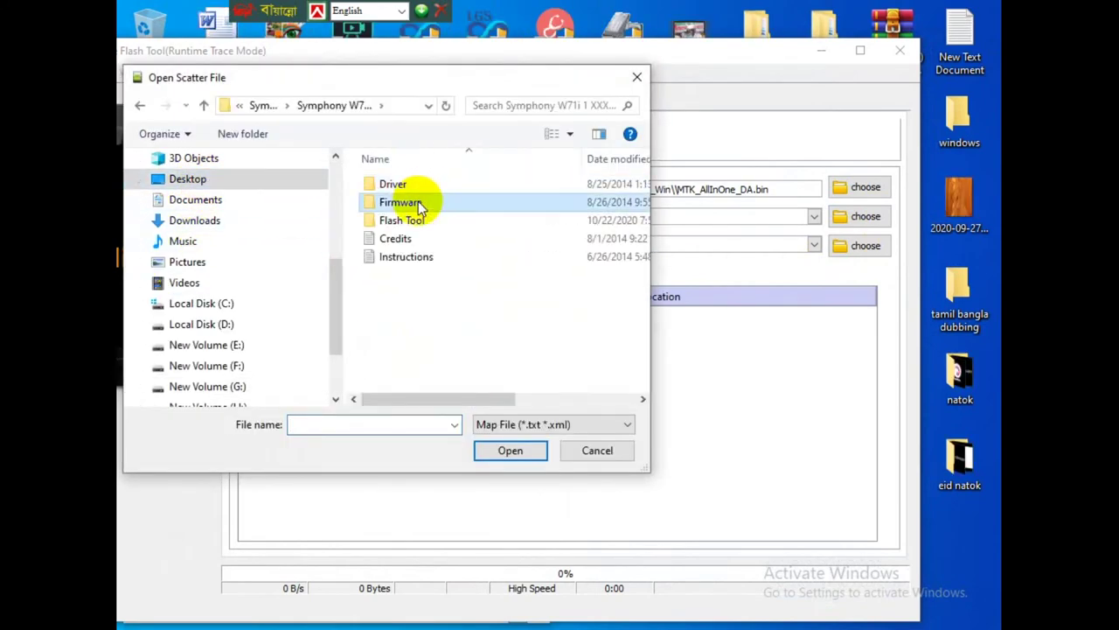
pyautogui.doubleClick(418, 202)
pyautogui.doubleClick(418, 201)
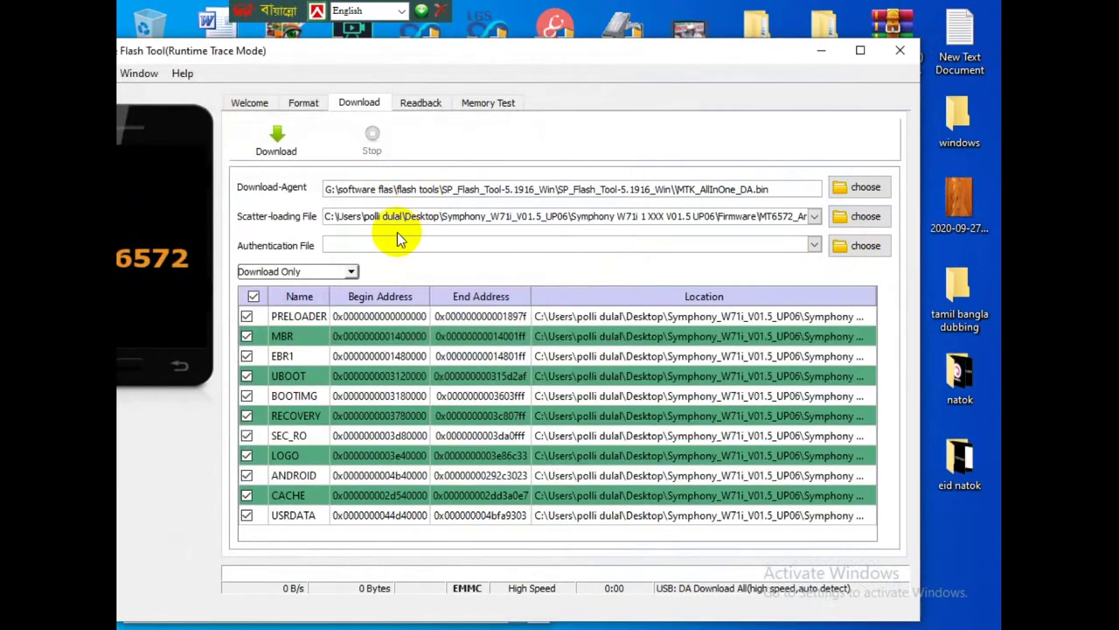
# Set the flashing mode to Format All + Download and start the download.
pyautogui.click(351, 274)
pyautogui.click(297, 306)
pyautogui.click(278, 138)
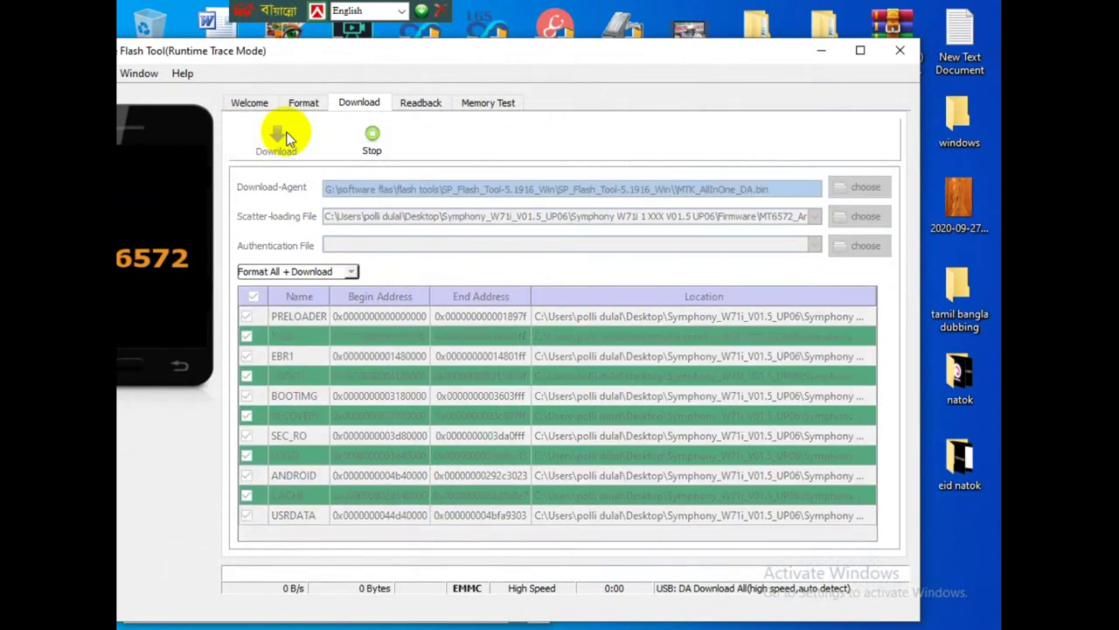